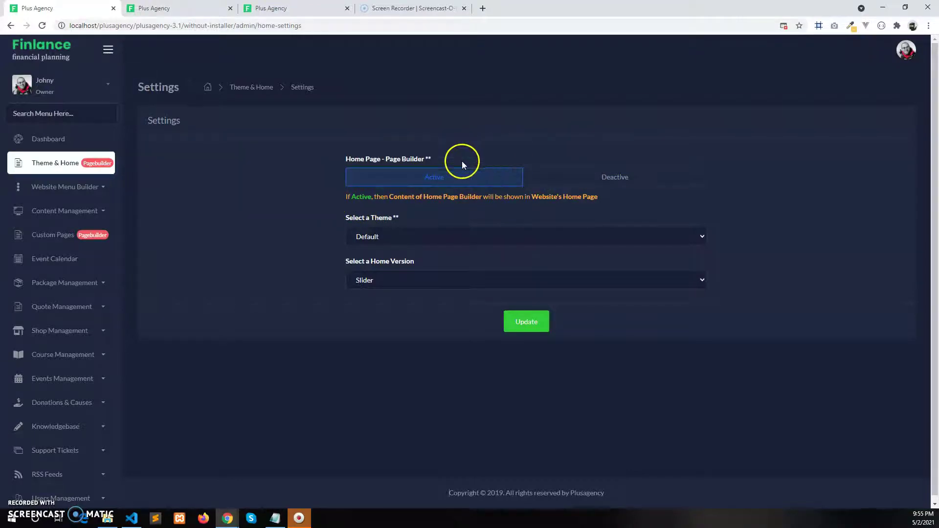
Under Theme & Home, set the Home Page Page Builder to Active
{"action": "left_click", "coordinate": [97, 168]}
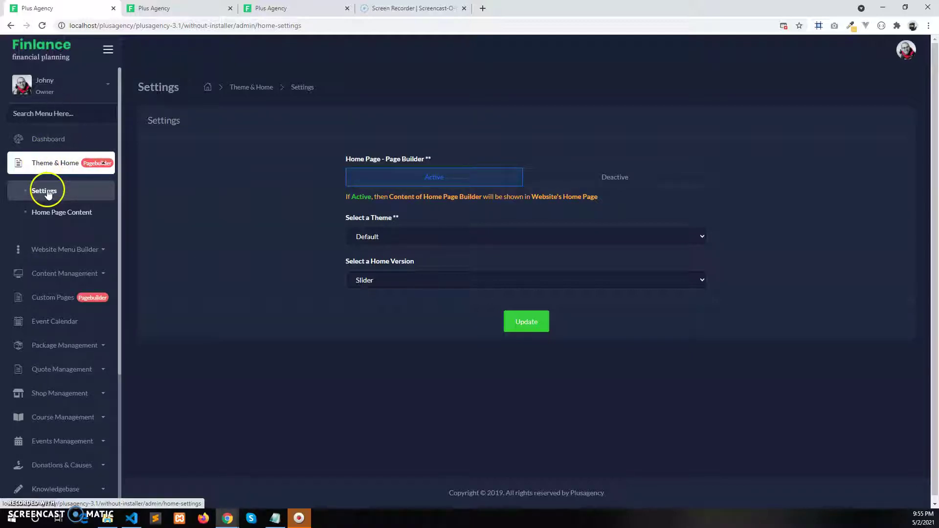
{"action": "left_click", "coordinate": [569, 186]}
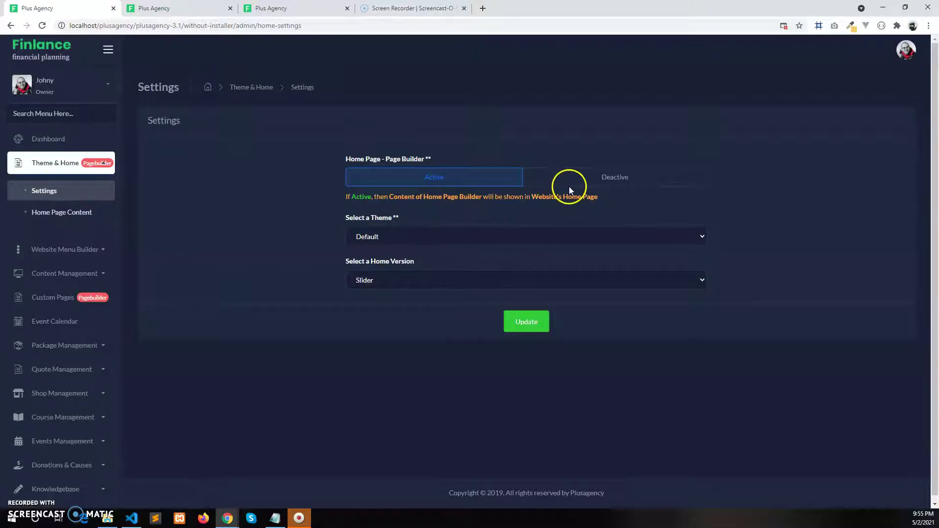
{"action": "left_click", "coordinate": [454, 179]}
{"action": "left_click_drag", "start_coordinate": [336, 163], "coordinate": [427, 164]}
{"action": "left_click", "coordinate": [321, 194]}
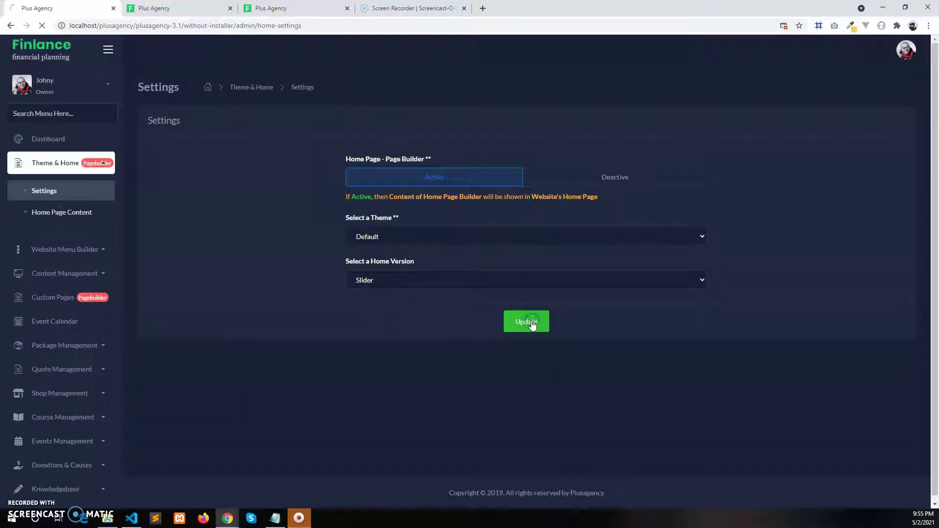
Look over the page builder and live site tabs, then return to admin settings
{"action": "left_click", "coordinate": [209, 13]}
{"action": "left_click", "coordinate": [318, 15]}
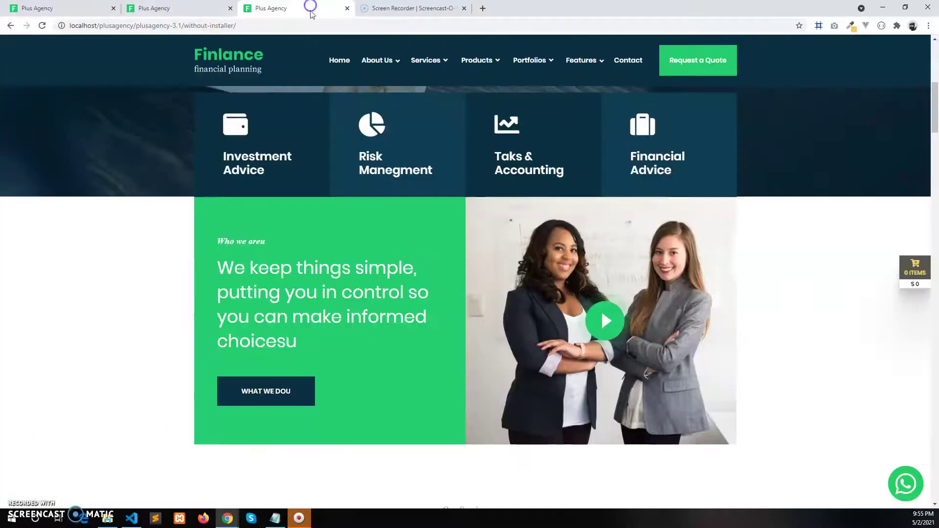
{"action": "scroll", "coordinate": [343, 220], "scroll_direction": "down", "scroll_amount": 2}
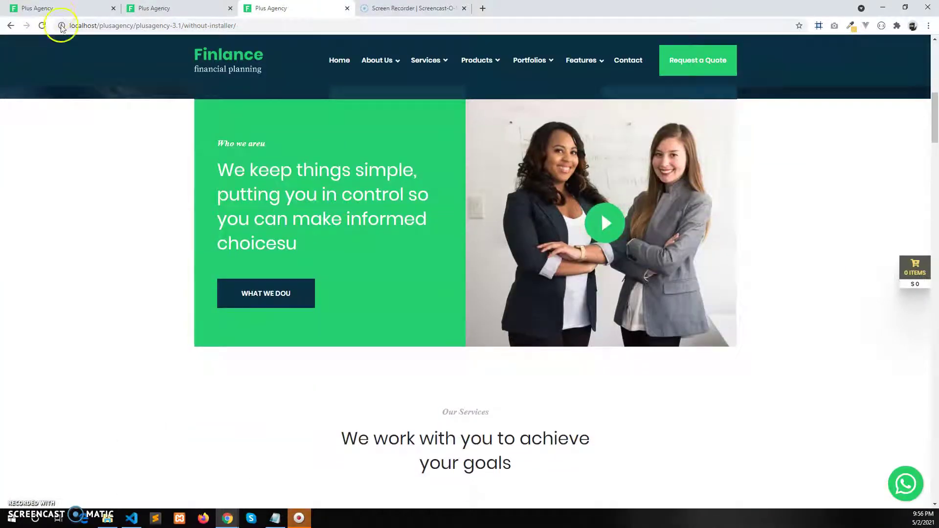
{"action": "left_click", "coordinate": [59, 8]}
Open Home Page Content in English, closing the old page builder tab
{"action": "left_click", "coordinate": [48, 215]}
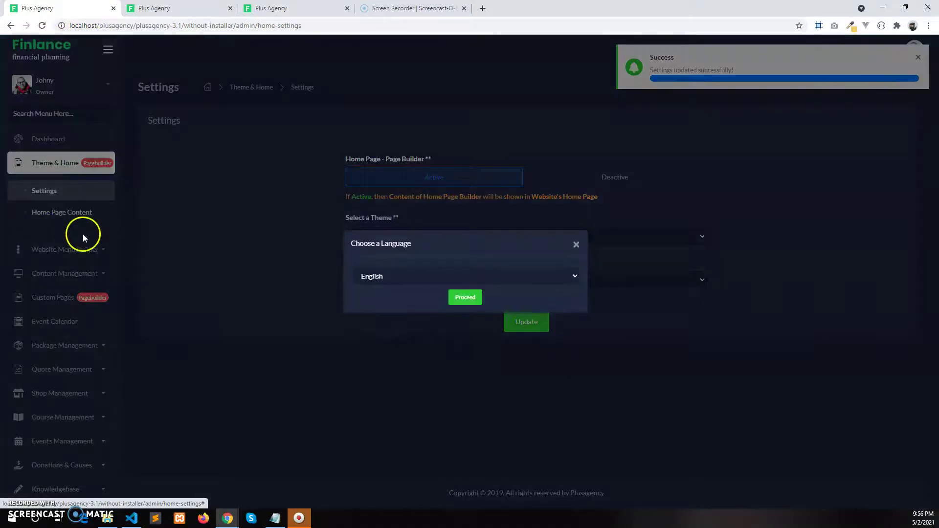
{"action": "left_click", "coordinate": [230, 9]}
{"action": "left_click", "coordinate": [470, 300]}
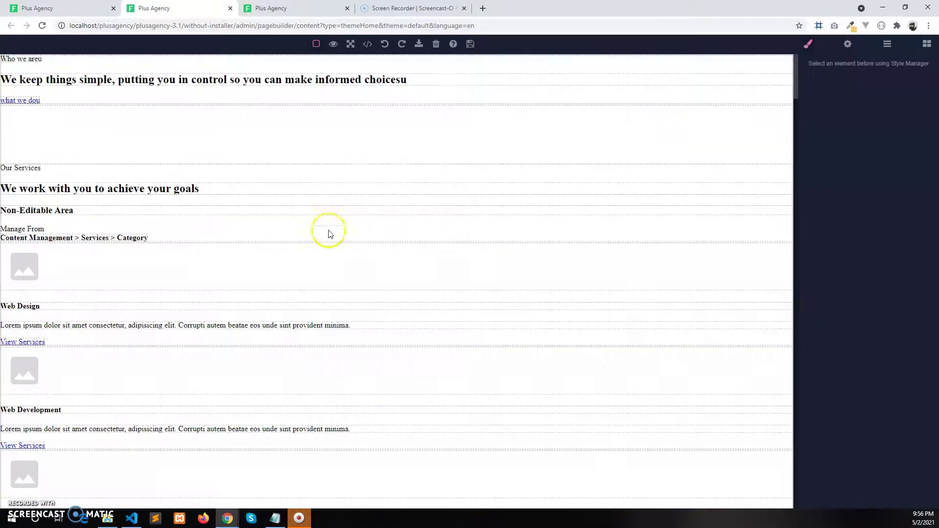
Compare the page builder's sections with the live Finlance home page
{"action": "scroll", "coordinate": [635, 241], "scroll_direction": "down", "scroll_amount": 6}
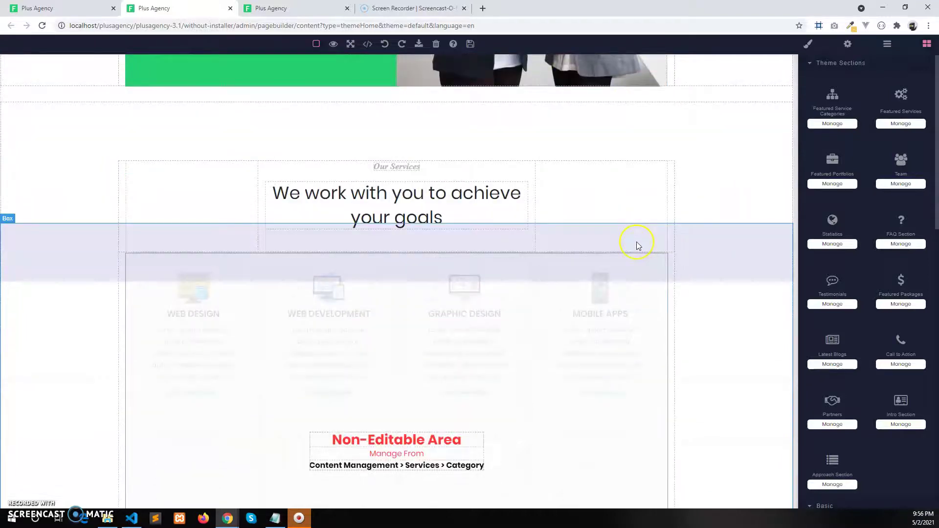
{"action": "scroll", "coordinate": [630, 240], "scroll_direction": "up", "scroll_amount": 5}
{"action": "key", "text": "ctrl+Tab"}
{"action": "scroll", "coordinate": [342, 156], "scroll_direction": "up", "scroll_amount": 2}
{"action": "scroll", "coordinate": [352, 210], "scroll_direction": "down", "scroll_amount": 8}
{"action": "scroll", "coordinate": [352, 211], "scroll_direction": "up", "scroll_amount": 9}
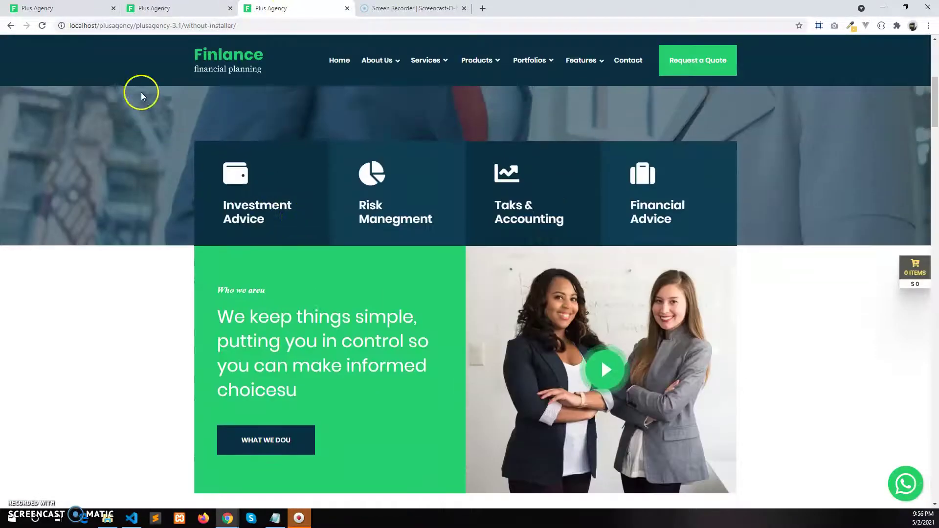
Delete the Who we are introduction block in the page builder and save
{"action": "left_click", "coordinate": [154, 8]}
{"action": "left_click", "coordinate": [714, 203]}
{"action": "scroll", "coordinate": [716, 207], "scroll_direction": "up", "scroll_amount": 1}
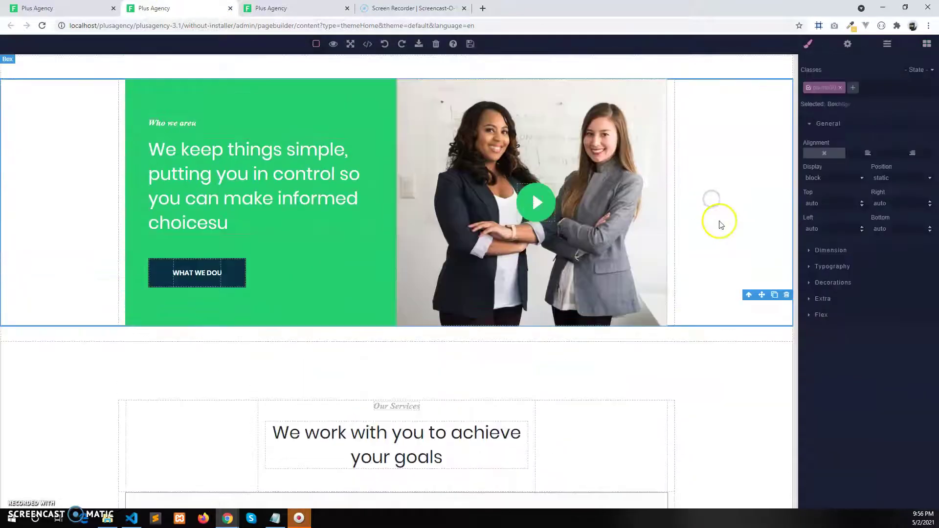
{"action": "left_click", "coordinate": [786, 296]}
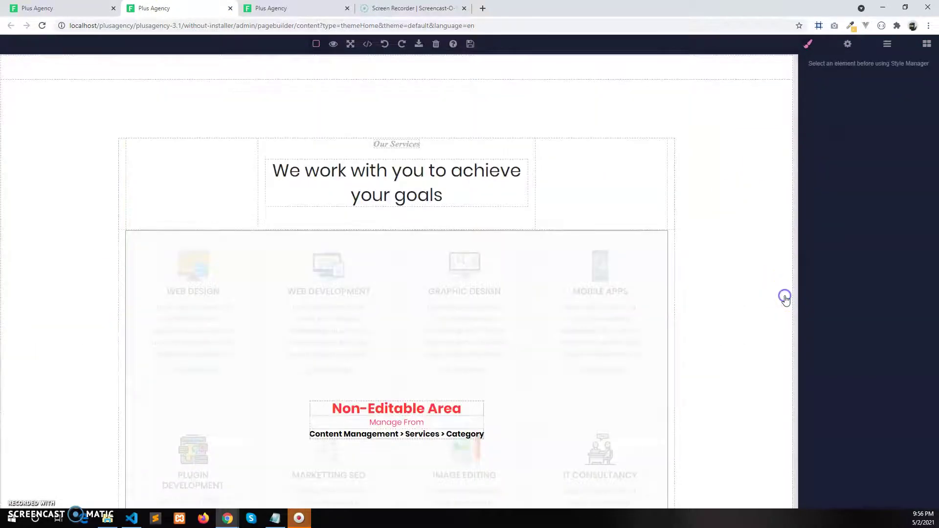
{"action": "left_click", "coordinate": [469, 51]}
Reload the live site to confirm the block is gone, then return to admin settings
{"action": "key", "text": "ctrl+Tab"}
{"action": "left_click", "coordinate": [42, 26]}
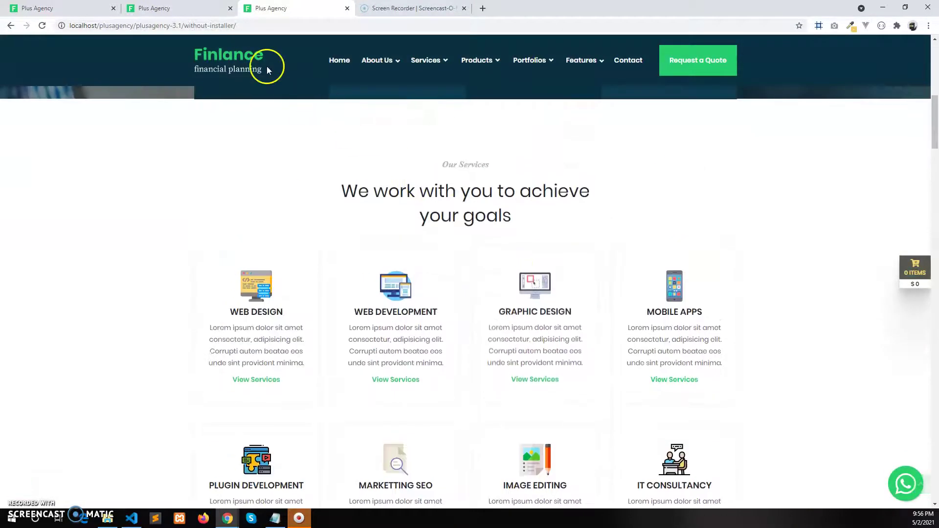
{"action": "left_click", "coordinate": [195, 8]}
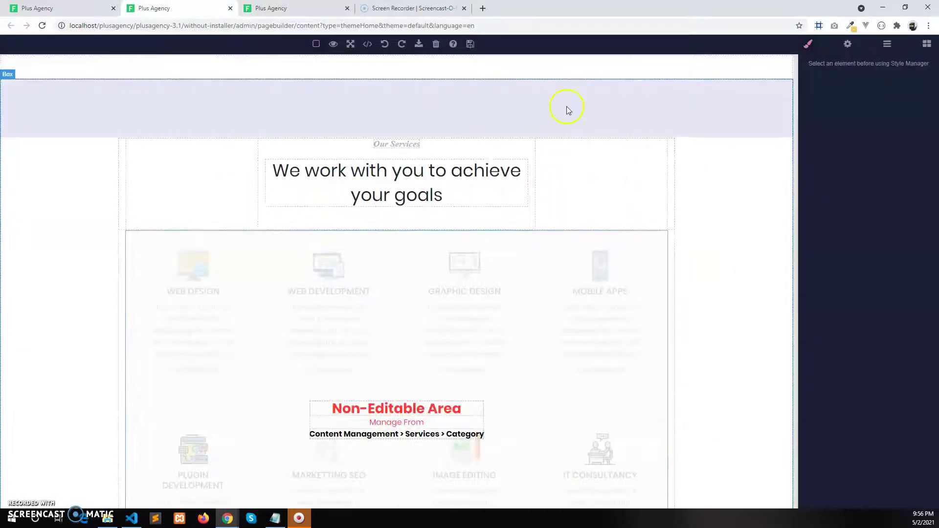
{"action": "scroll", "coordinate": [673, 267], "scroll_direction": "down", "scroll_amount": 8}
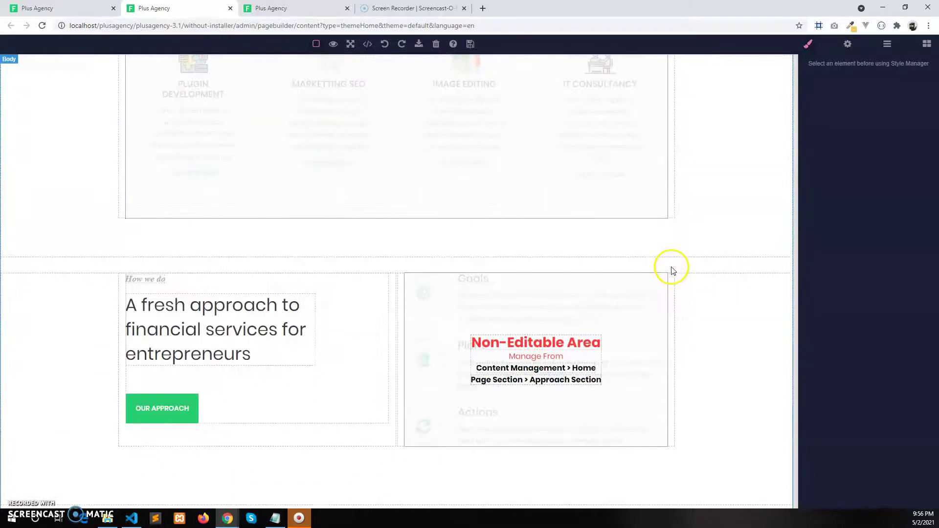
{"action": "scroll", "coordinate": [666, 274], "scroll_direction": "down", "scroll_amount": 1}
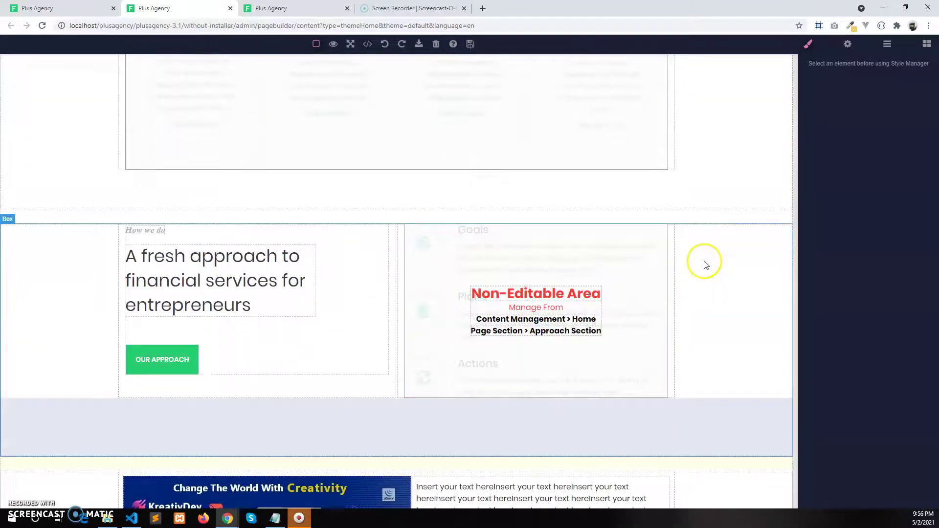
{"action": "scroll", "coordinate": [705, 265], "scroll_direction": "down", "scroll_amount": 1}
{"action": "left_click", "coordinate": [293, 8]}
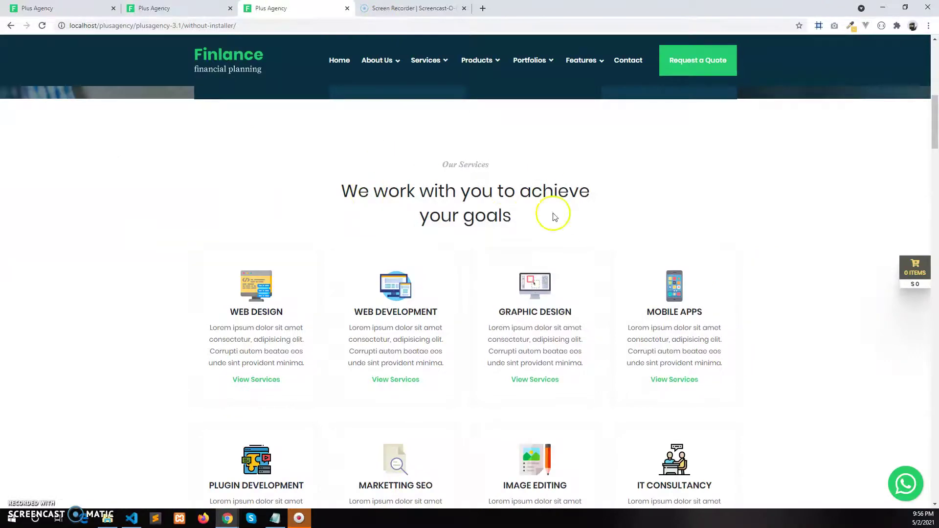
{"action": "left_click", "coordinate": [63, 8]}
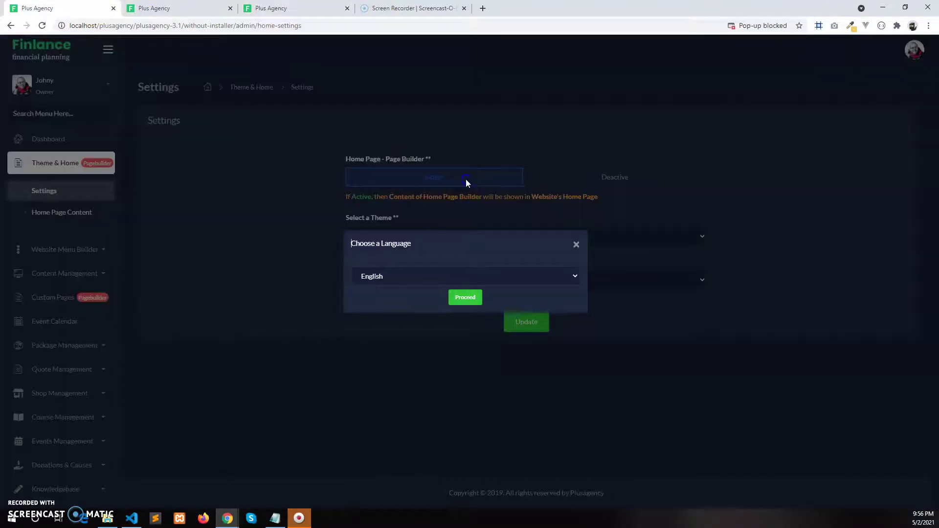
Dismiss the language chooser, save the home page builder as Deactive, and close its tab
{"action": "left_click", "coordinate": [627, 185]}
{"action": "left_click", "coordinate": [627, 184]}
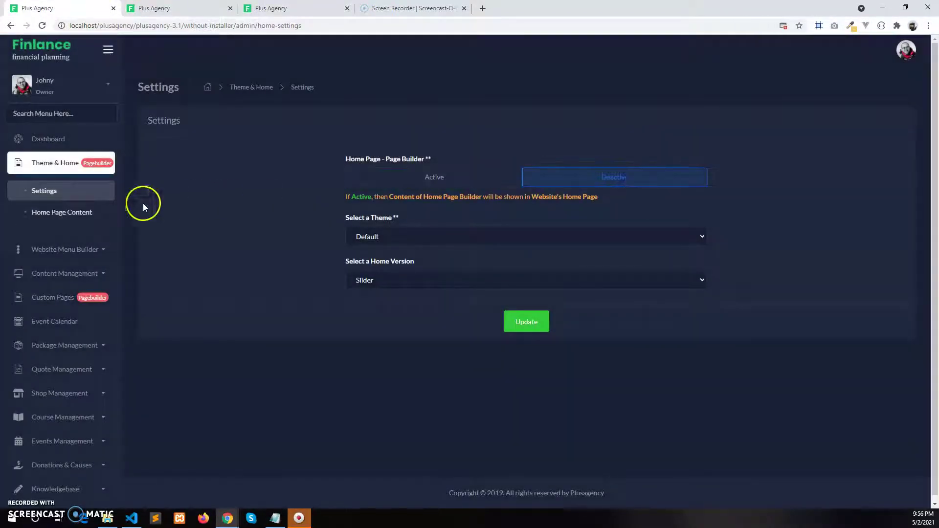
{"action": "left_click", "coordinate": [526, 320]}
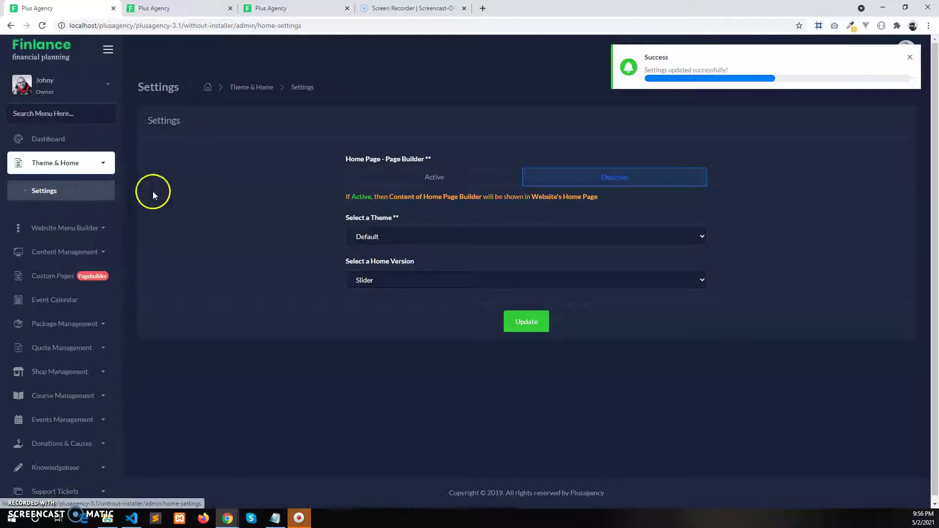
{"action": "left_click", "coordinate": [230, 8]}
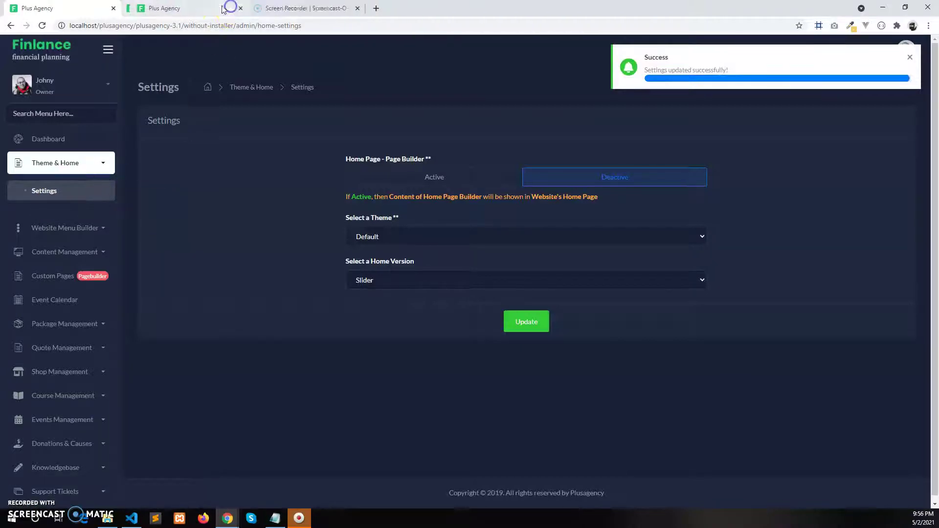
{"action": "left_click", "coordinate": [180, 9]}
Scroll the live home page to confirm Who we are shows again, then return to admin
{"action": "scroll", "coordinate": [373, 247], "scroll_direction": "up", "scroll_amount": 3}
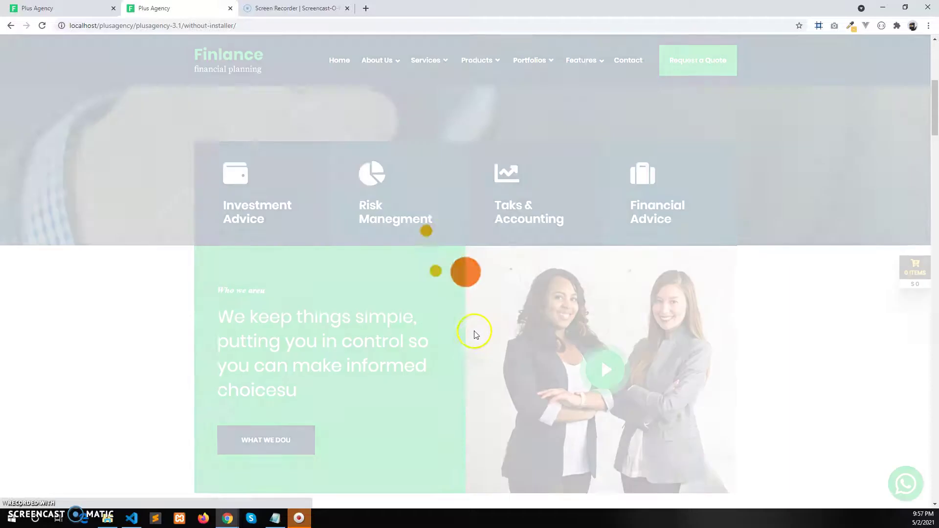
{"action": "scroll", "coordinate": [504, 325], "scroll_direction": "down", "scroll_amount": 2}
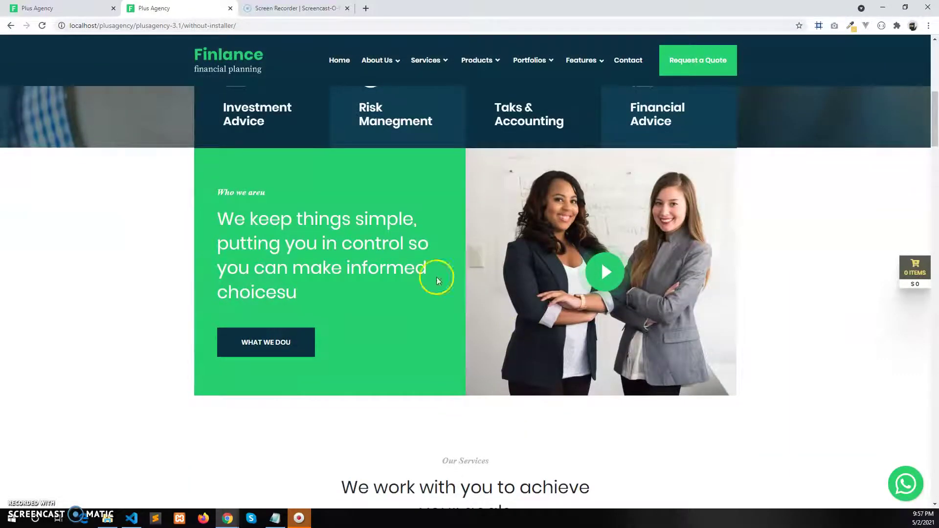
{"action": "scroll", "coordinate": [509, 242], "scroll_direction": "down", "scroll_amount": 2}
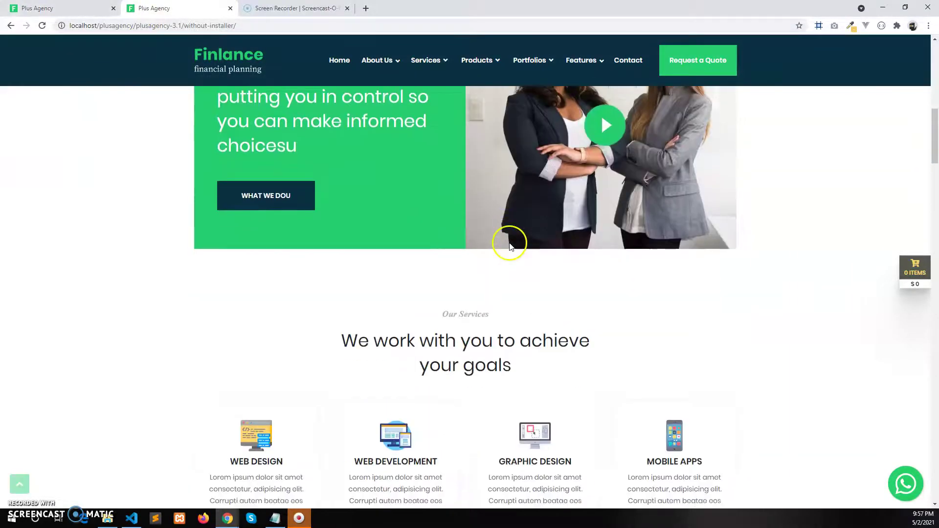
{"action": "scroll", "coordinate": [470, 249], "scroll_direction": "up", "scroll_amount": 2}
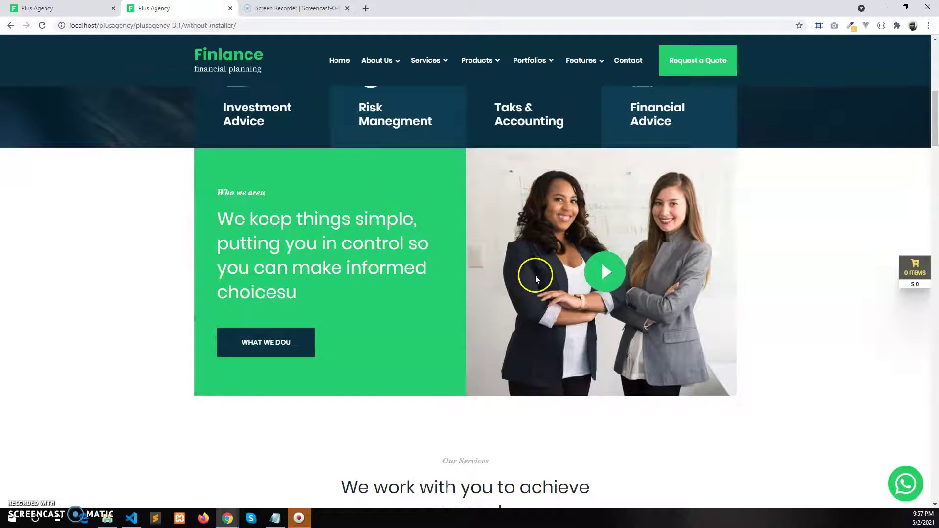
{"action": "left_click", "coordinate": [87, 8]}
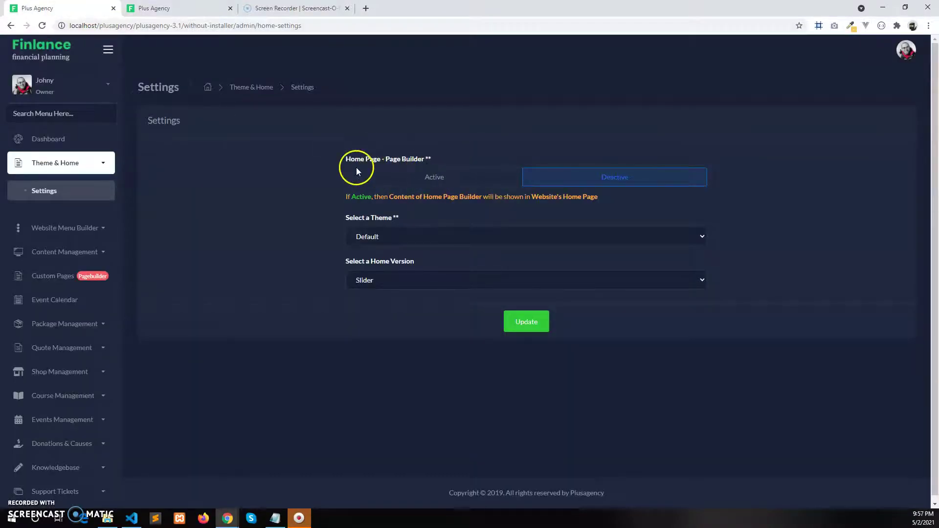
Open Content Management > Home Page Sections > Intro Section and compare it with the live intro
{"action": "left_click_drag", "start_coordinate": [344, 160], "coordinate": [424, 162]}
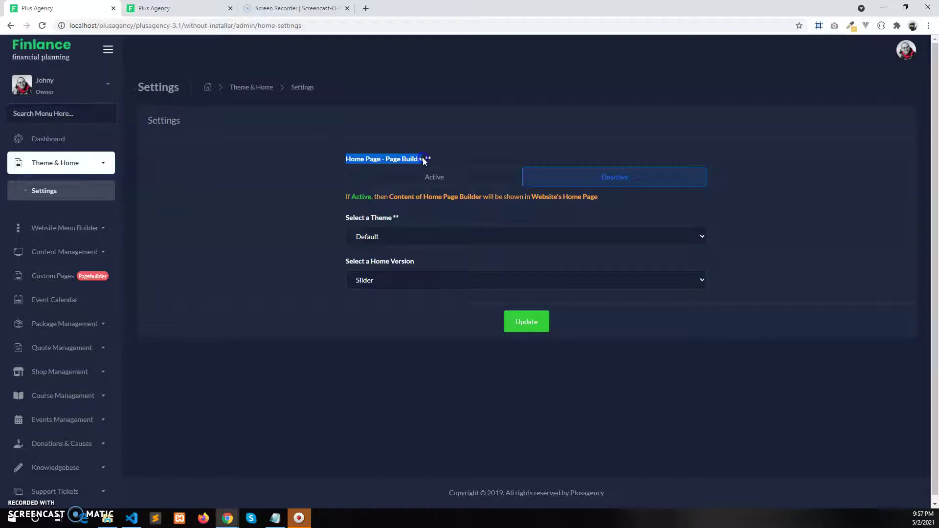
{"action": "left_click", "coordinate": [88, 237]}
{"action": "left_click", "coordinate": [86, 239]}
{"action": "left_click", "coordinate": [80, 253]}
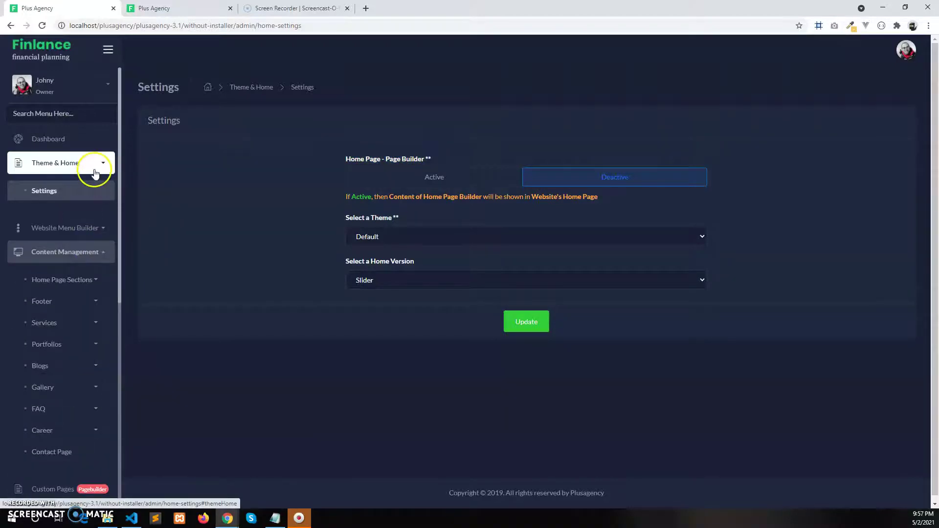
{"action": "left_click", "coordinate": [93, 168]}
{"action": "left_click", "coordinate": [63, 241]}
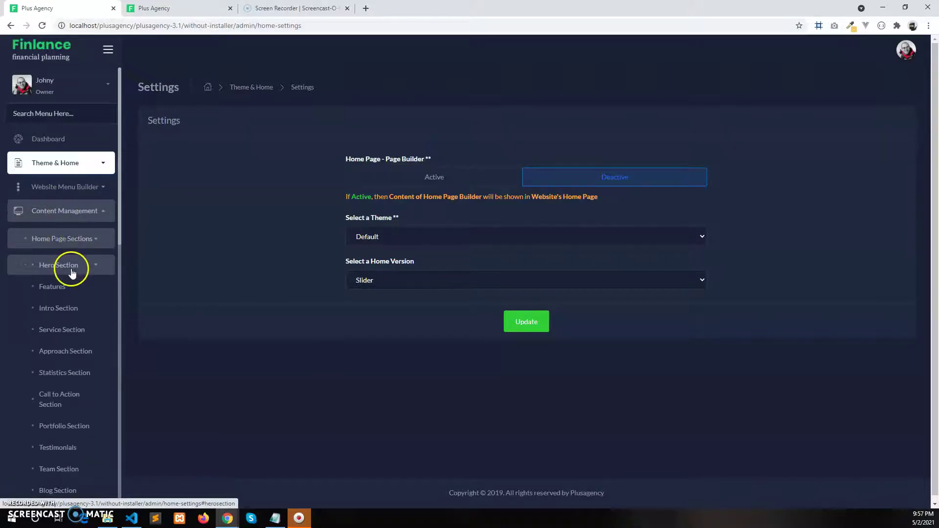
{"action": "scroll", "coordinate": [71, 269], "scroll_direction": "down", "scroll_amount": 1}
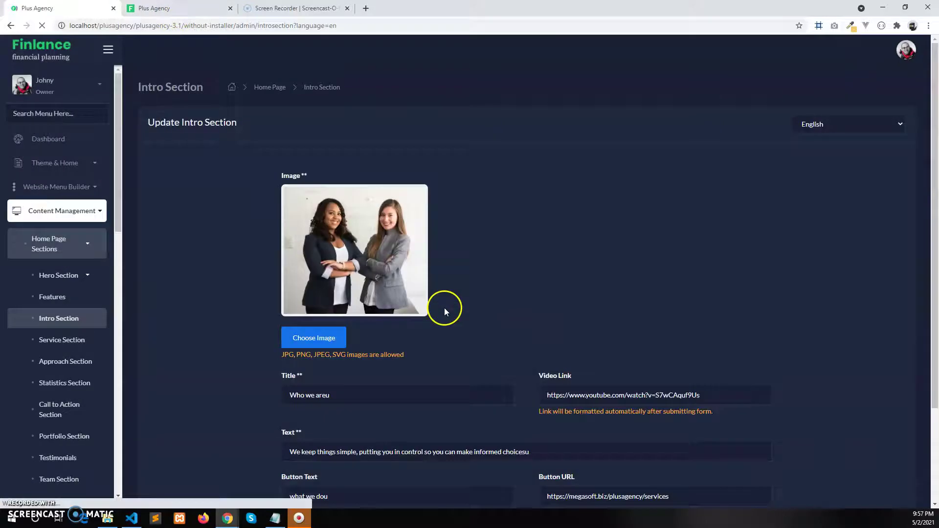
{"action": "scroll", "coordinate": [433, 351], "scroll_direction": "down", "scroll_amount": 2}
{"action": "left_click", "coordinate": [166, 8]}
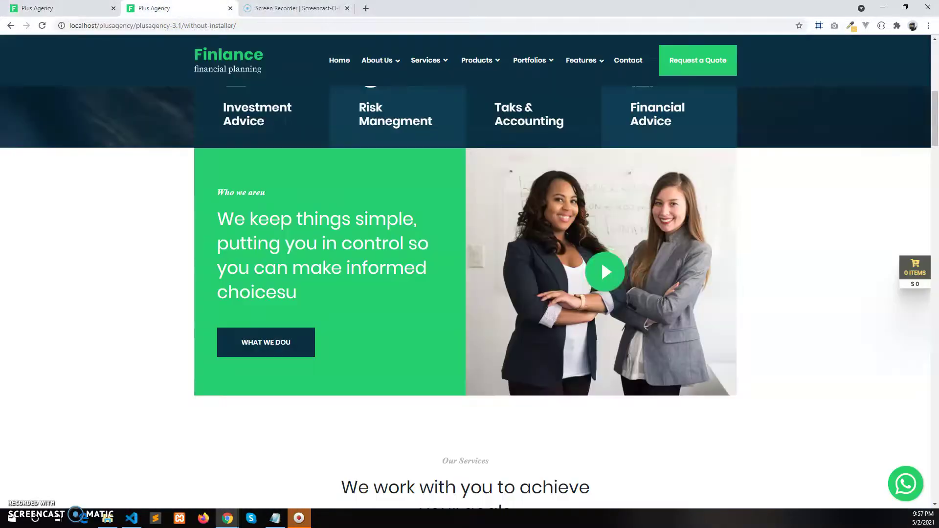
{"action": "scroll", "coordinate": [440, 256], "scroll_direction": "down", "scroll_amount": 7}
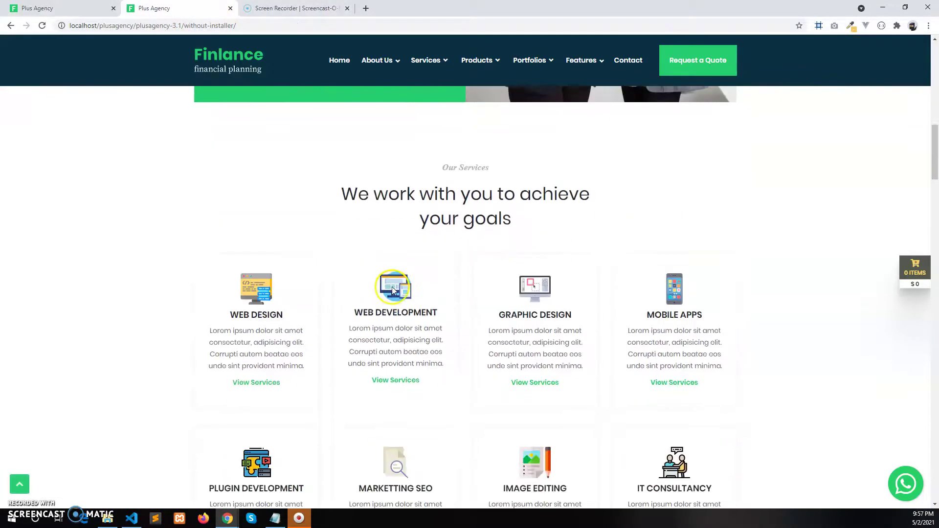
Open Content Management > Services > Category to list the service categories
{"action": "left_click", "coordinate": [74, 8]}
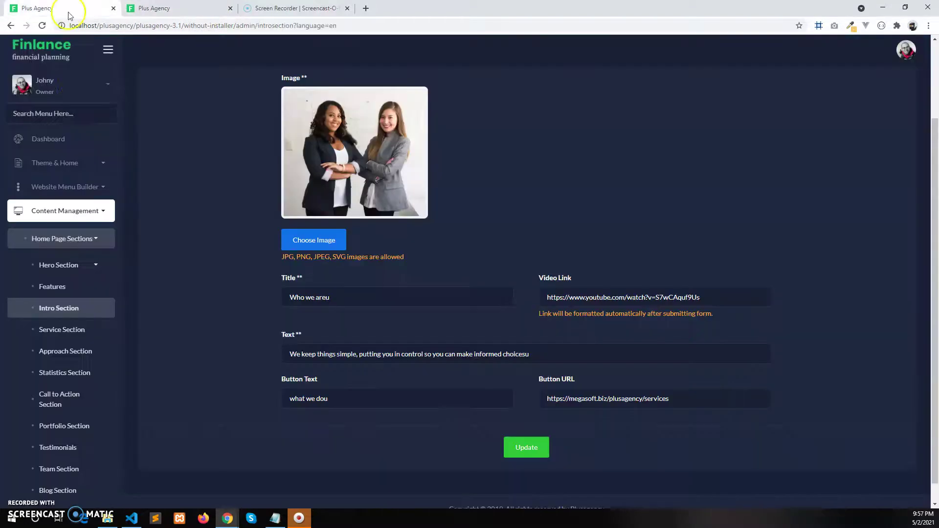
{"action": "left_click", "coordinate": [80, 239]}
{"action": "left_click", "coordinate": [68, 281]}
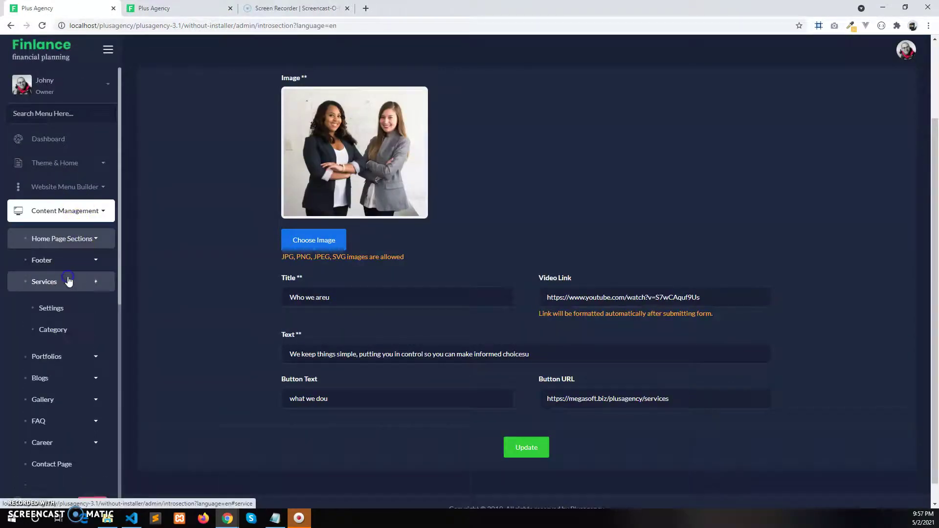
{"action": "left_click", "coordinate": [50, 330]}
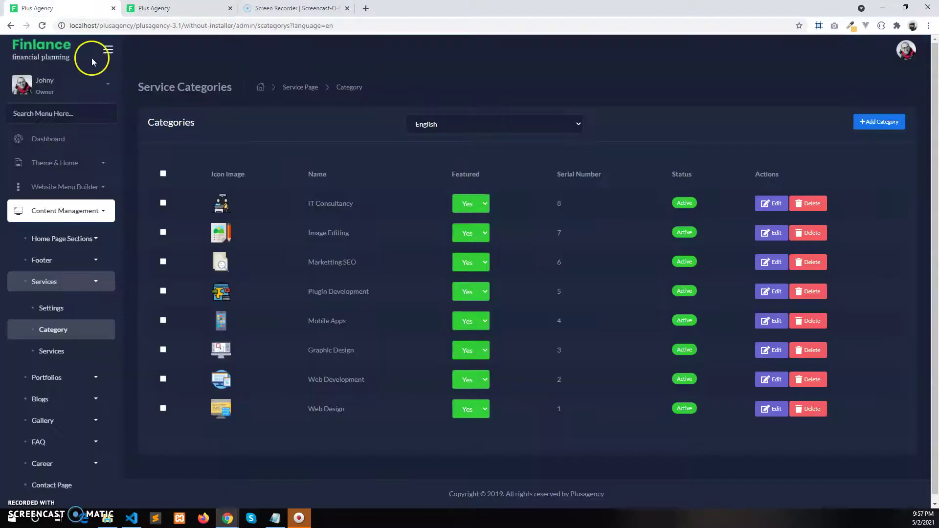
{"action": "left_click", "coordinate": [53, 214]}
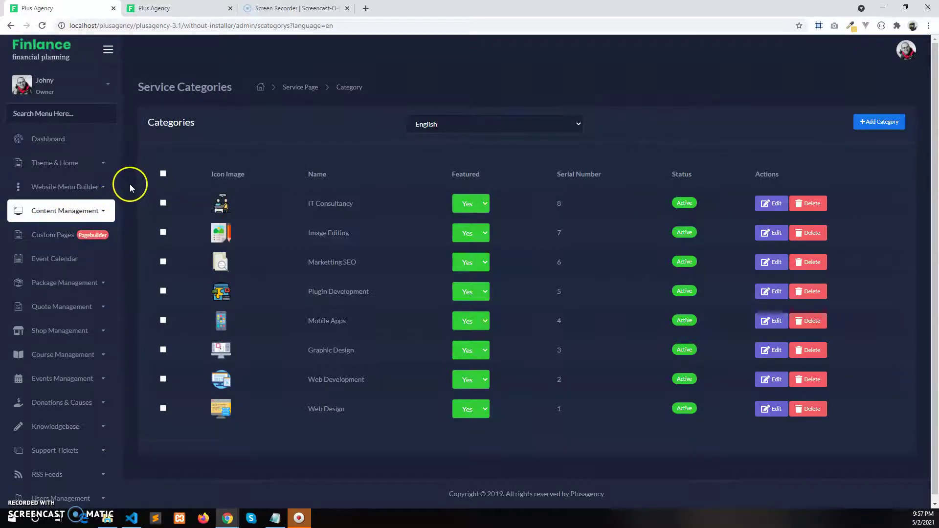
Compare the eight service categories against the live site's Our Services cards
{"action": "left_click", "coordinate": [162, 8]}
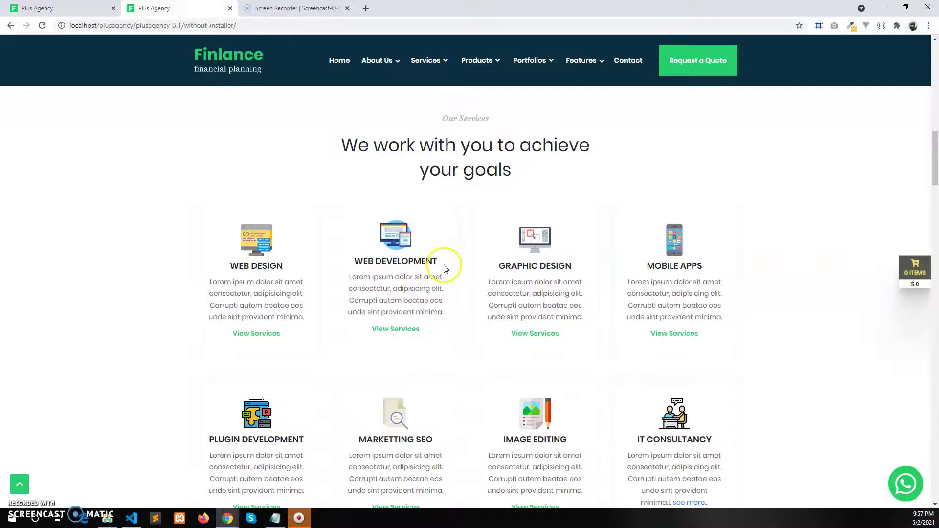
{"action": "scroll", "coordinate": [513, 218], "scroll_direction": "up", "scroll_amount": 5}
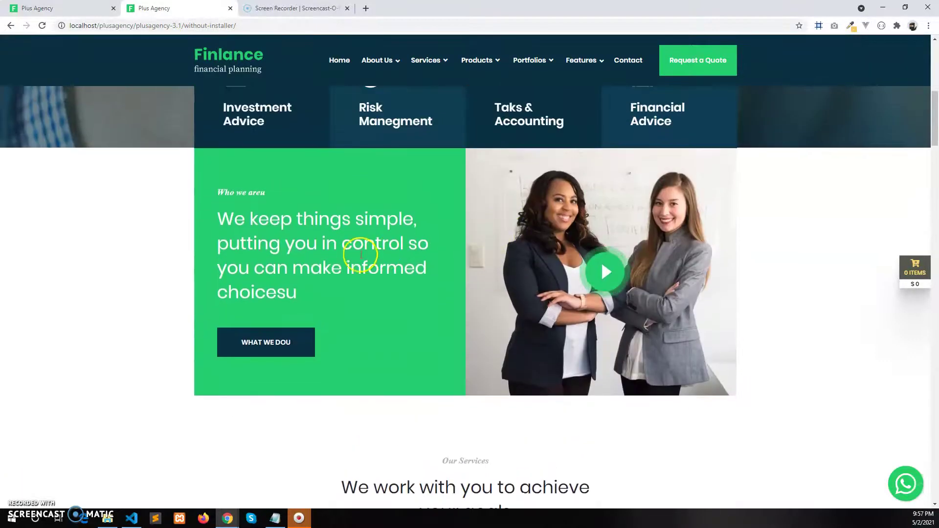
{"action": "scroll", "coordinate": [360, 256], "scroll_direction": "down", "scroll_amount": 5}
{"action": "left_click", "coordinate": [49, 8]}
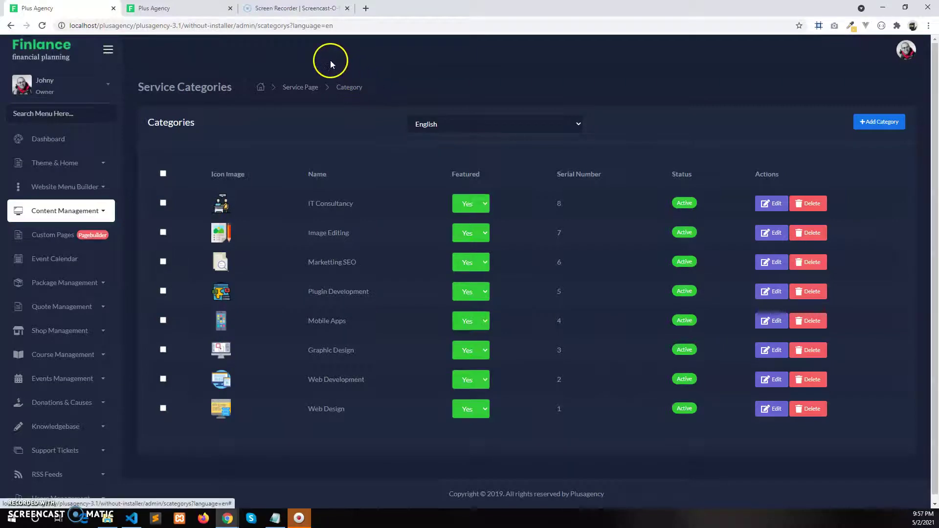
{"action": "left_click", "coordinate": [195, 9]}
{"action": "scroll", "coordinate": [538, 230], "scroll_direction": "up", "scroll_amount": 3}
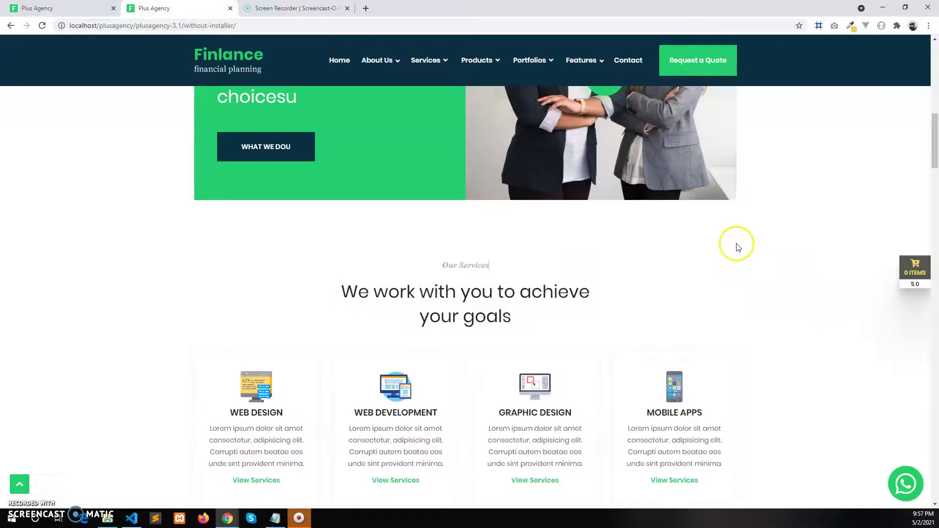
{"action": "left_click", "coordinate": [51, 7]}
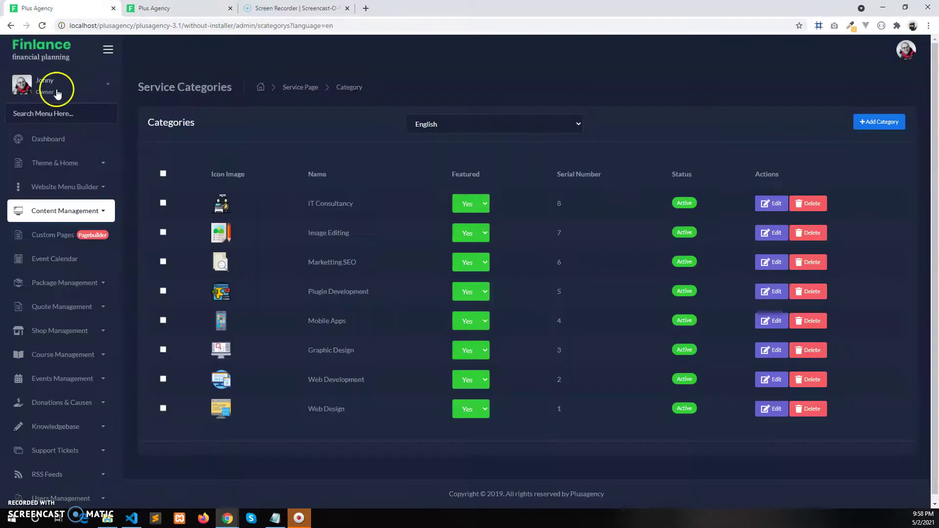
Open Home Page Sections > Section Customization in the admin sidebar
{"action": "left_click", "coordinate": [69, 211]}
{"action": "left_click", "coordinate": [82, 286]}
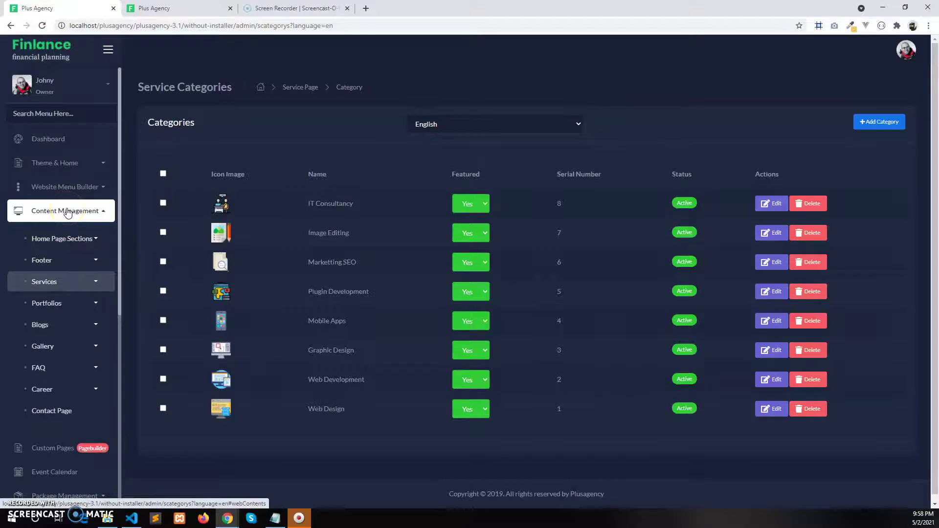
{"action": "left_click", "coordinate": [63, 239]}
{"action": "scroll", "coordinate": [62, 338], "scroll_direction": "down", "scroll_amount": 3}
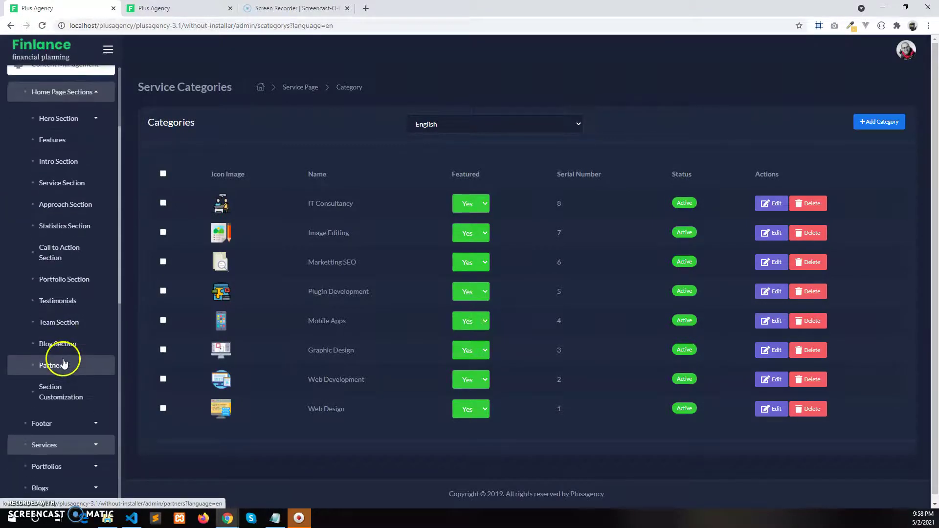
{"action": "left_click", "coordinate": [61, 388]}
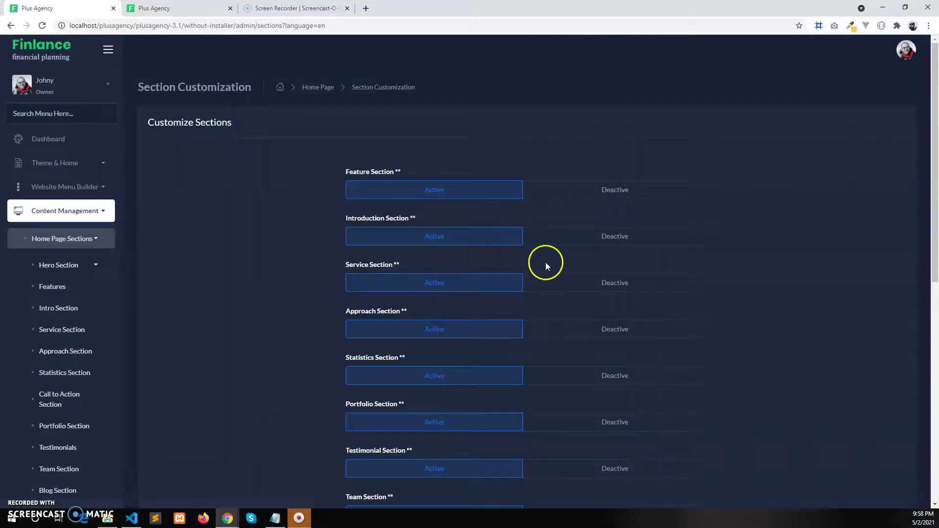
Set the Introduction Section to Deactive and save the section settings
{"action": "left_click", "coordinate": [618, 238]}
{"action": "scroll", "coordinate": [357, 271], "scroll_direction": "down", "scroll_amount": 8}
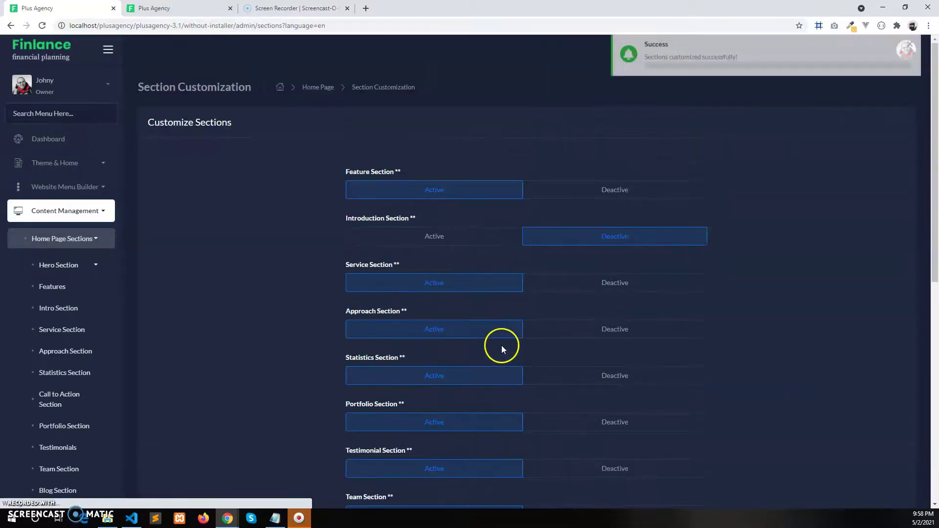
{"action": "left_click", "coordinate": [184, 8]}
Reload the live home page to verify Who we are is gone, then return to Section Customization
{"action": "scroll", "coordinate": [389, 207], "scroll_direction": "up", "scroll_amount": 6}
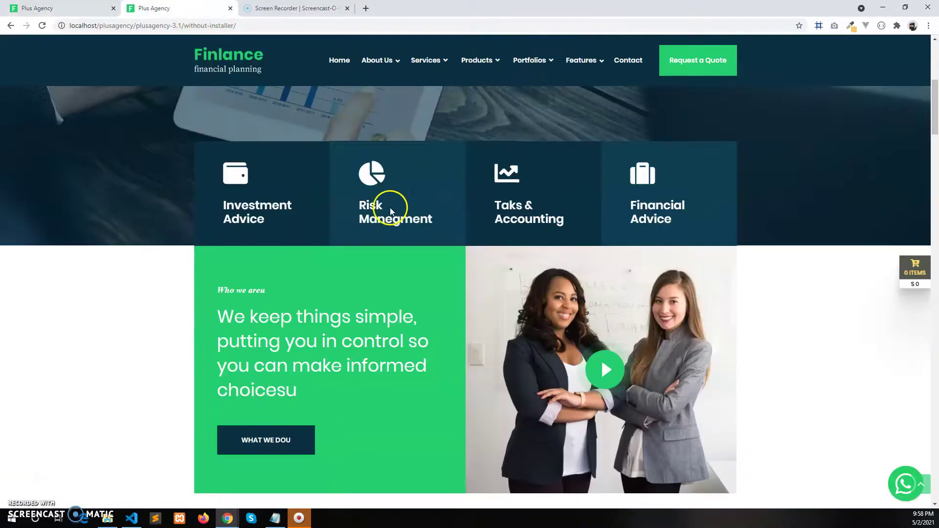
{"action": "left_click", "coordinate": [42, 27]}
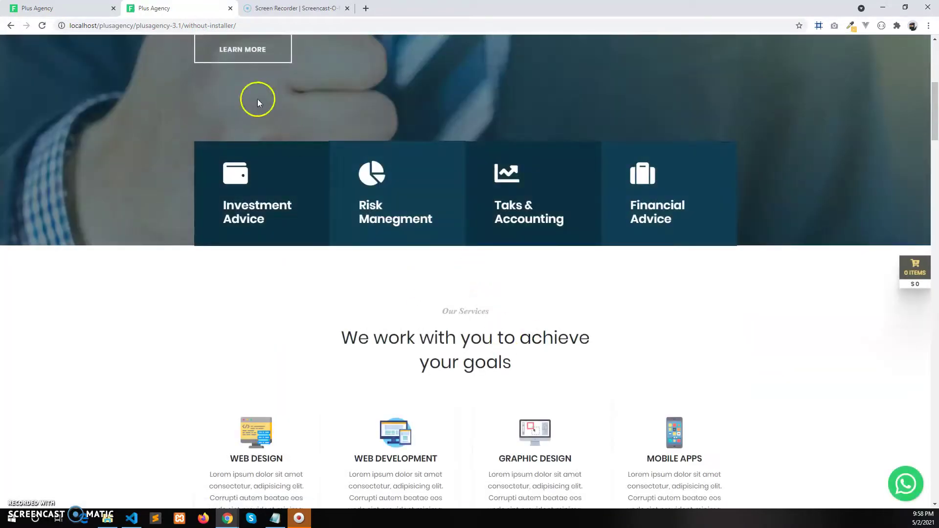
{"action": "key", "text": "ctrl+shift+Tab"}
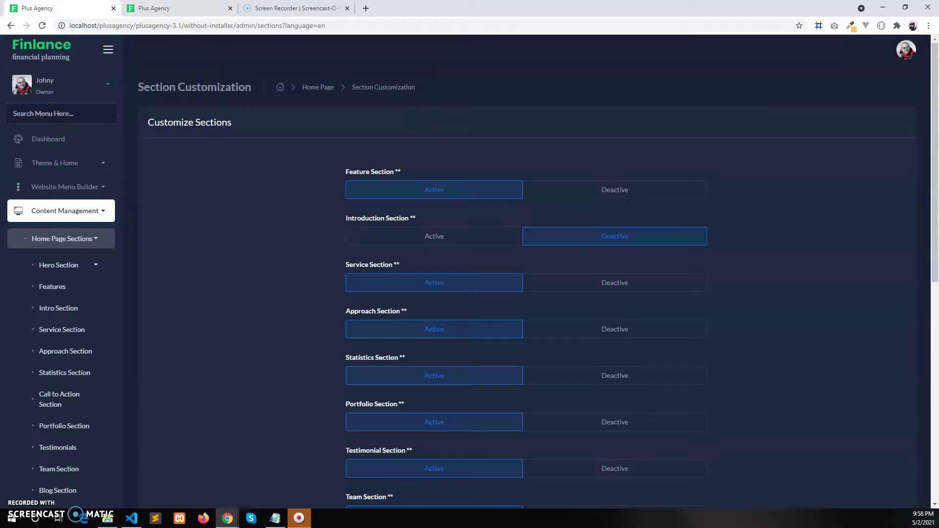
Switch the Introduction Section to Active and scroll down to the Update button
{"action": "left_click", "coordinate": [384, 237]}
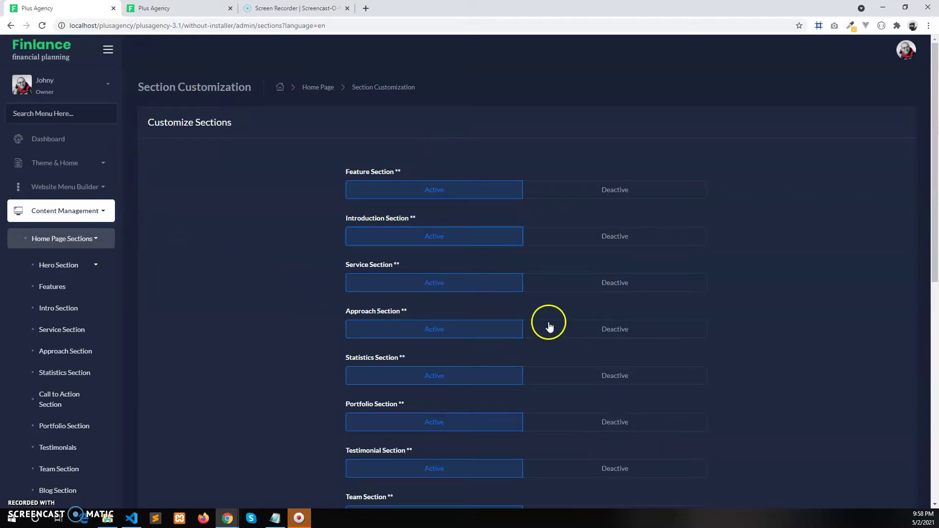
{"action": "scroll", "coordinate": [639, 341], "scroll_direction": "down", "scroll_amount": 9}
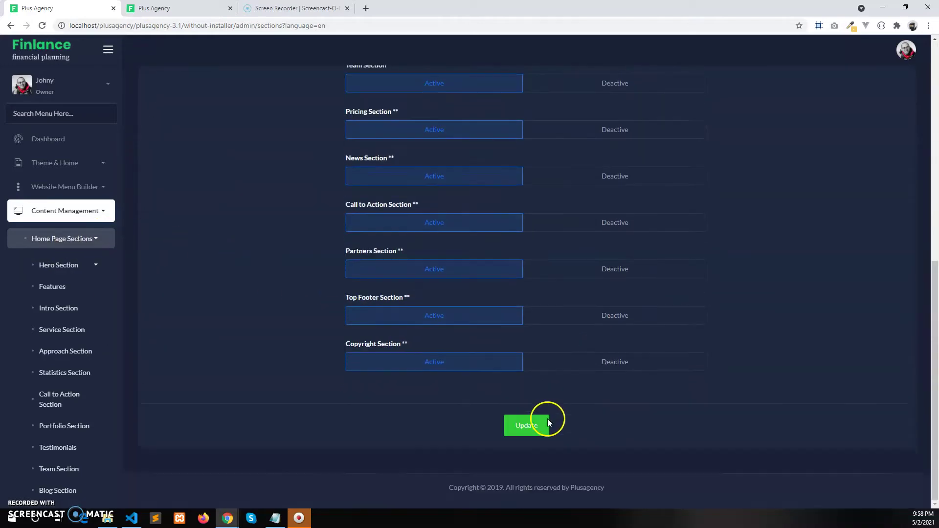